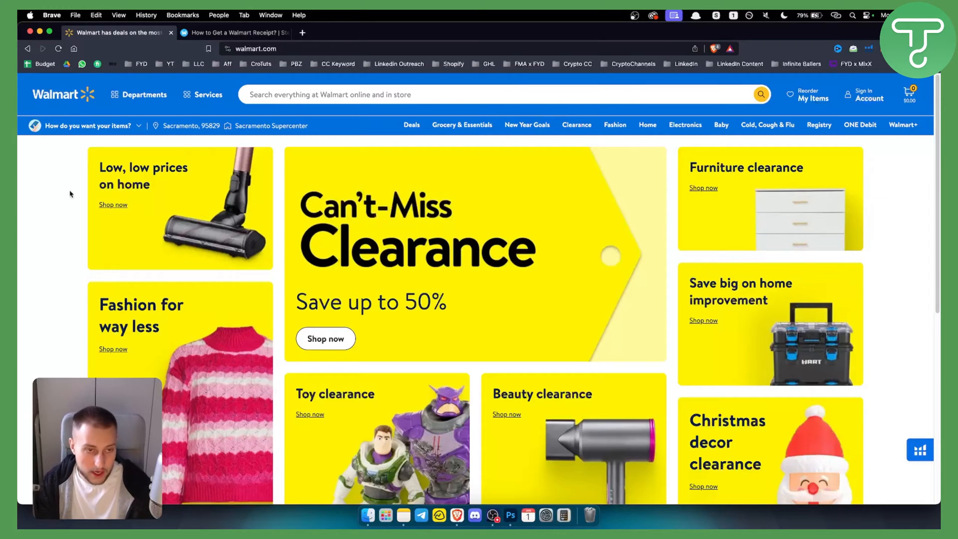
Step: Switch to the 'How to Get a Walmart Receipt?' WellyBox guide, leaving the Walmart homepage
left_click(217, 34)
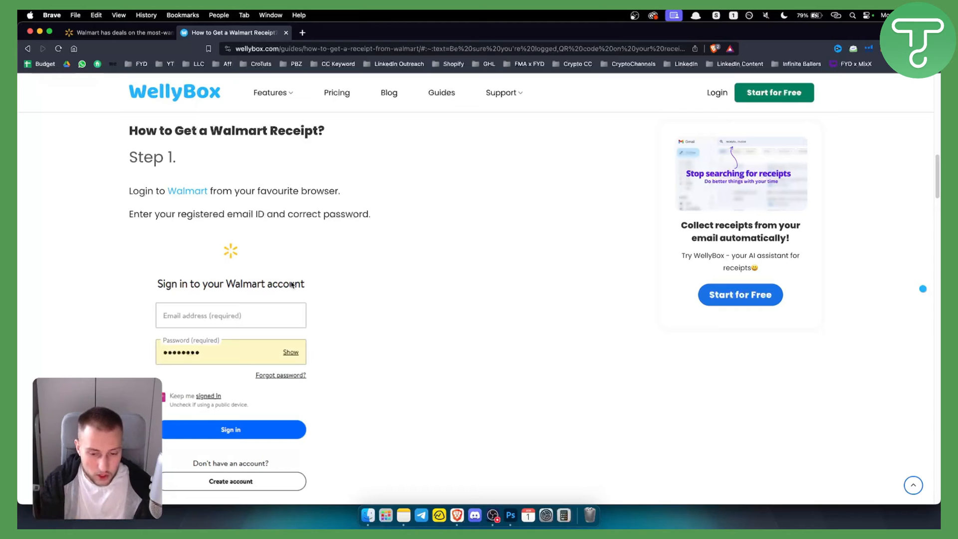
scroll(245, 272, "down", 2)
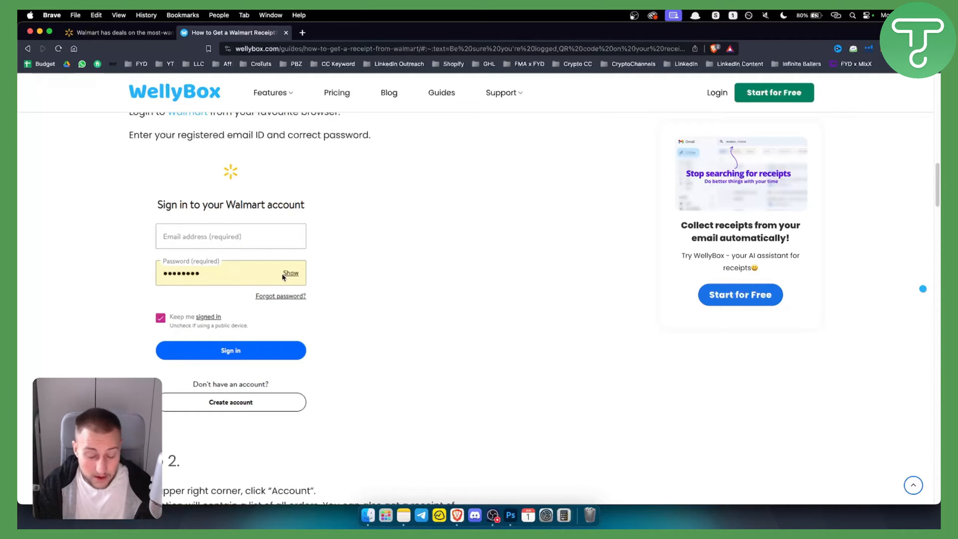
scroll(289, 270, "down", 4)
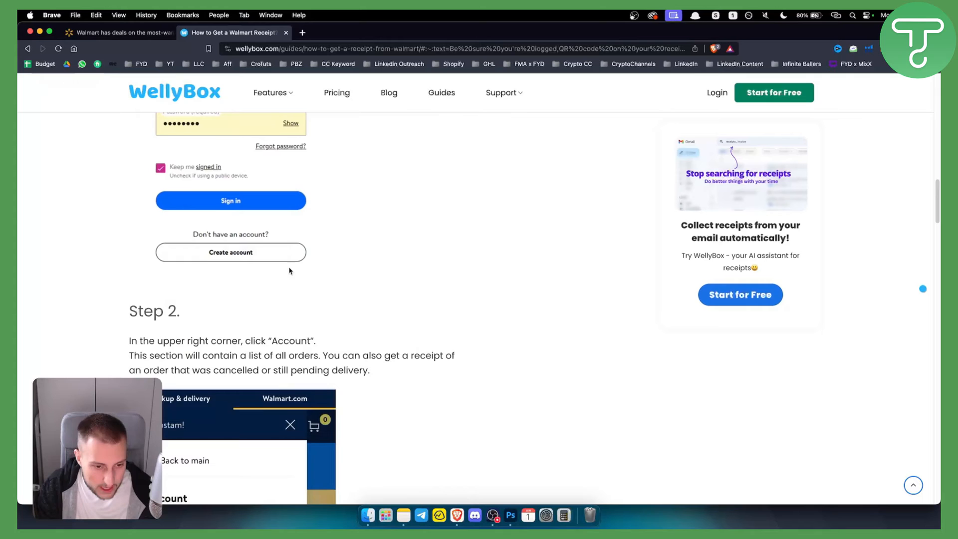
scroll(282, 277, "down", 3)
scroll(275, 278, "down", 2)
scroll(274, 278, "down", 1)
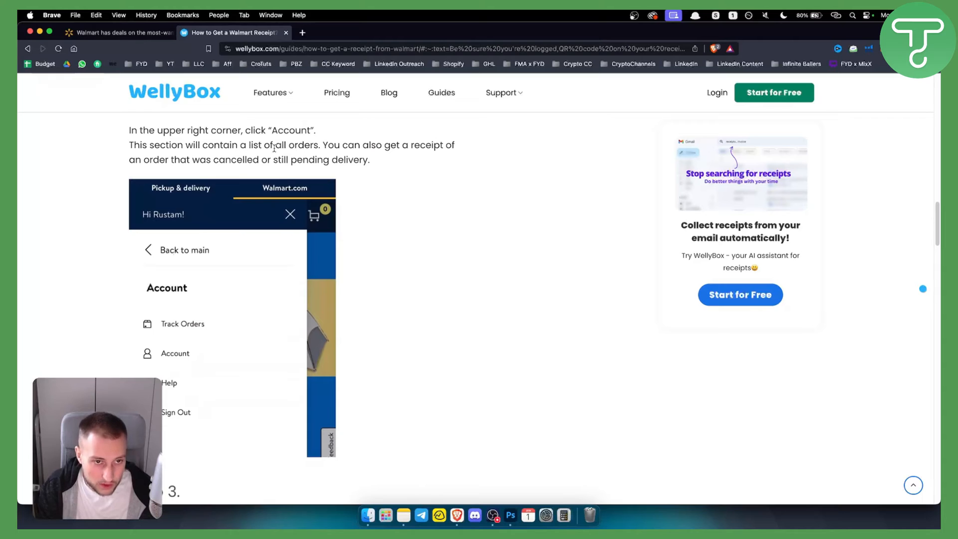
scroll(255, 225, "down", 1)
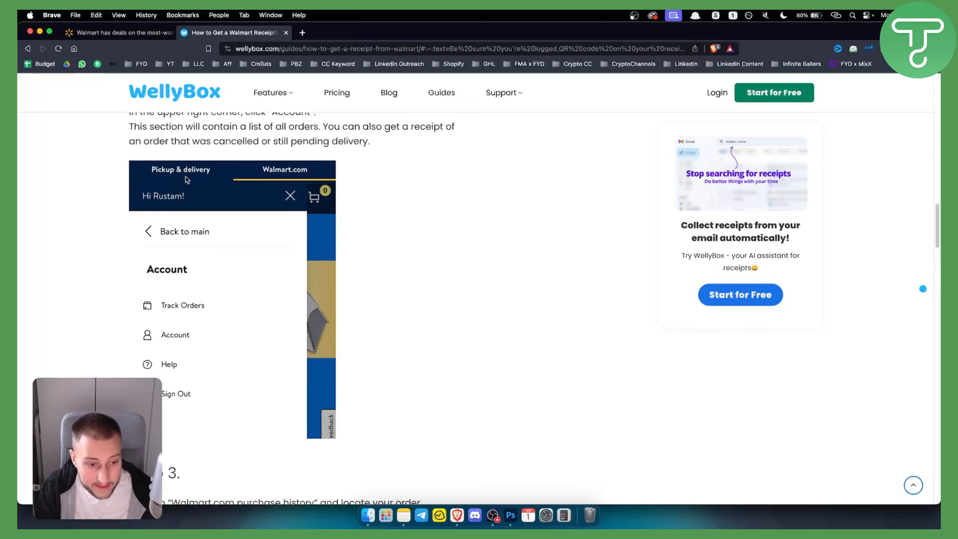
scroll(186, 178, "down", 2)
scroll(189, 187, "down", 5)
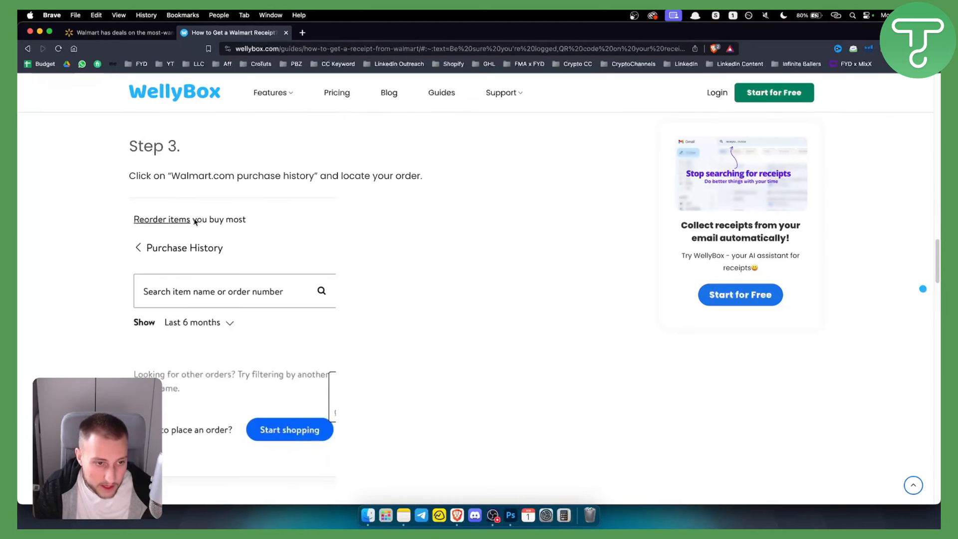
scroll(165, 206, "up", 1)
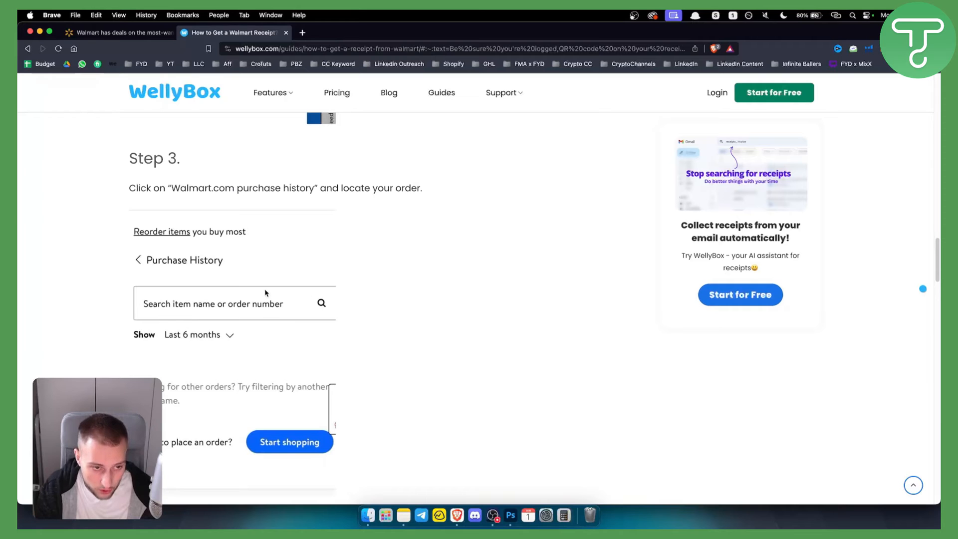
scroll(266, 293, "down", 1)
scroll(233, 290, "down", 1)
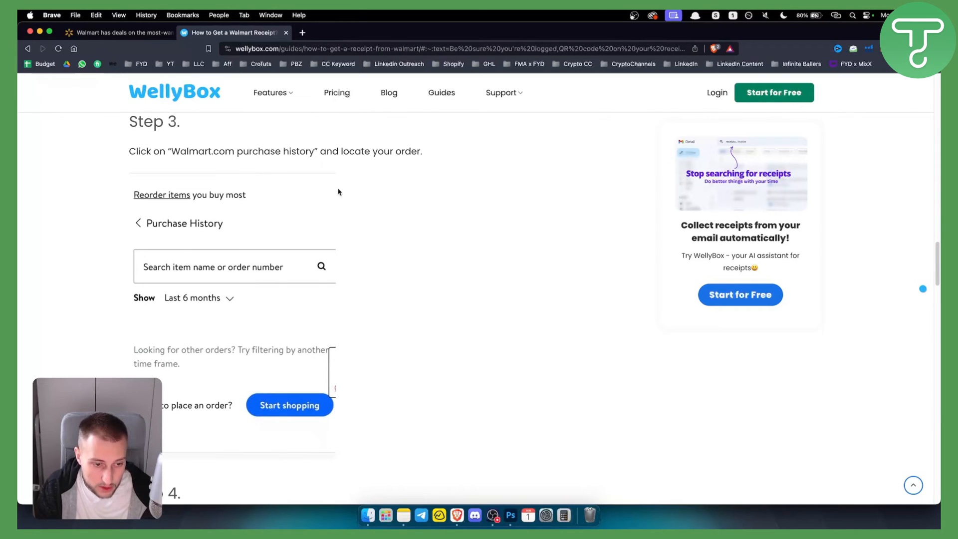
scroll(338, 192, "down", 1)
scroll(224, 239, "down", 5)
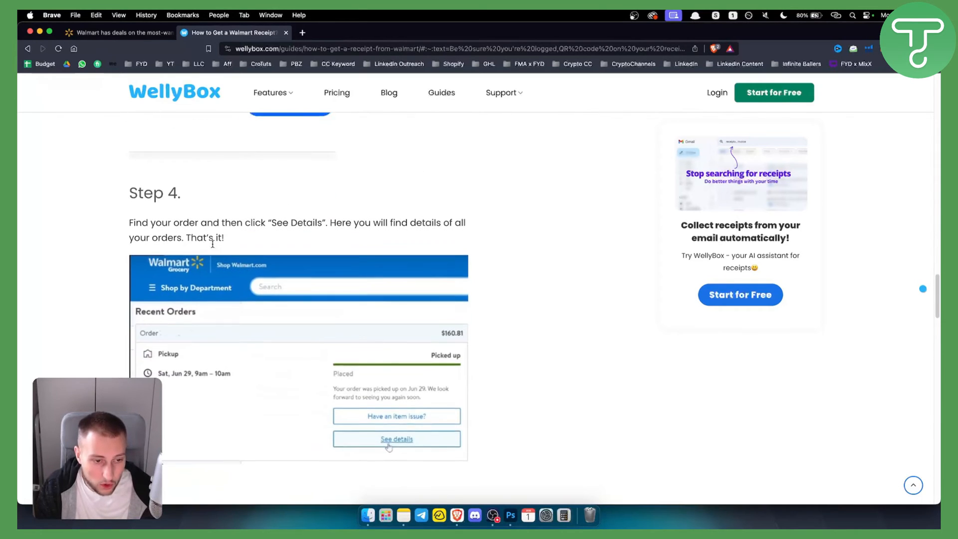
scroll(212, 243, "down", 1)
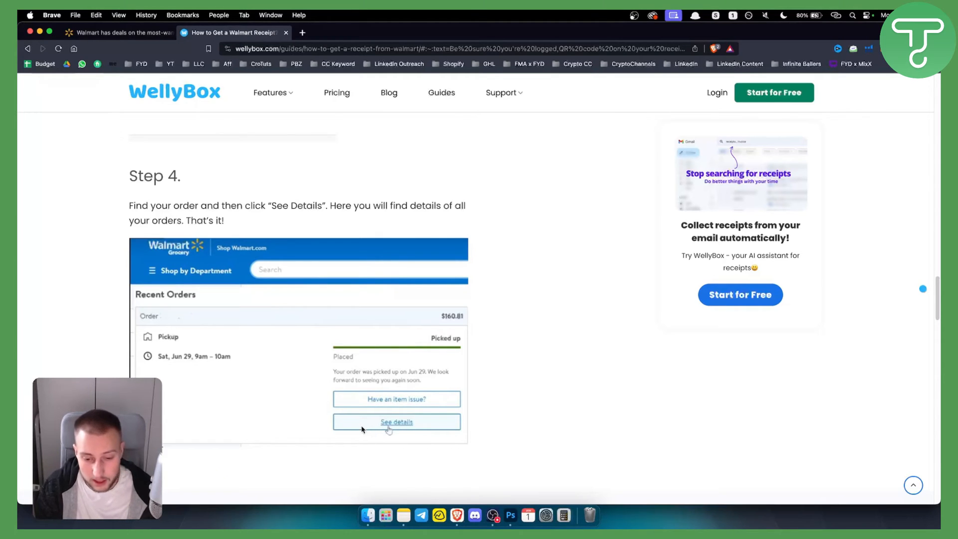
scroll(361, 429, "down", 2)
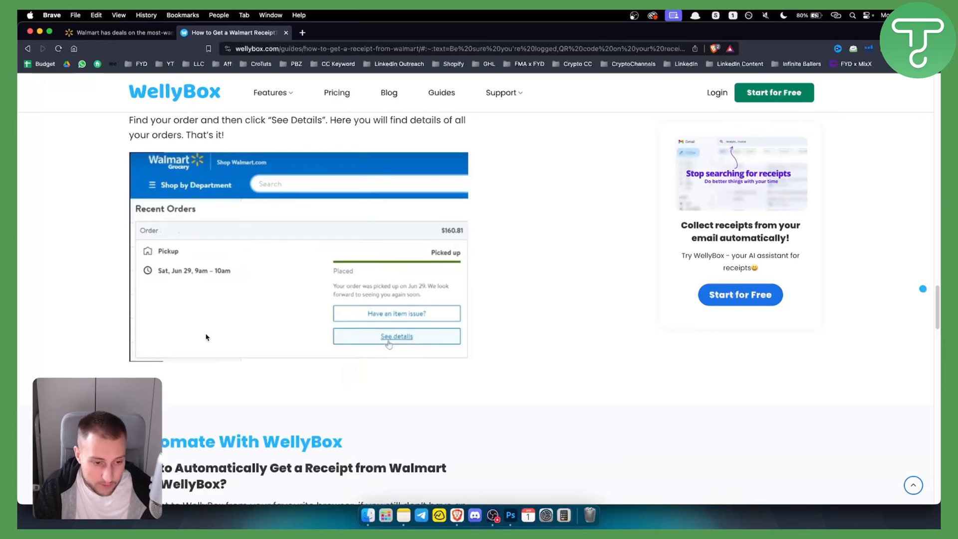
scroll(207, 337, "down", 2)
scroll(205, 326, "down", 4)
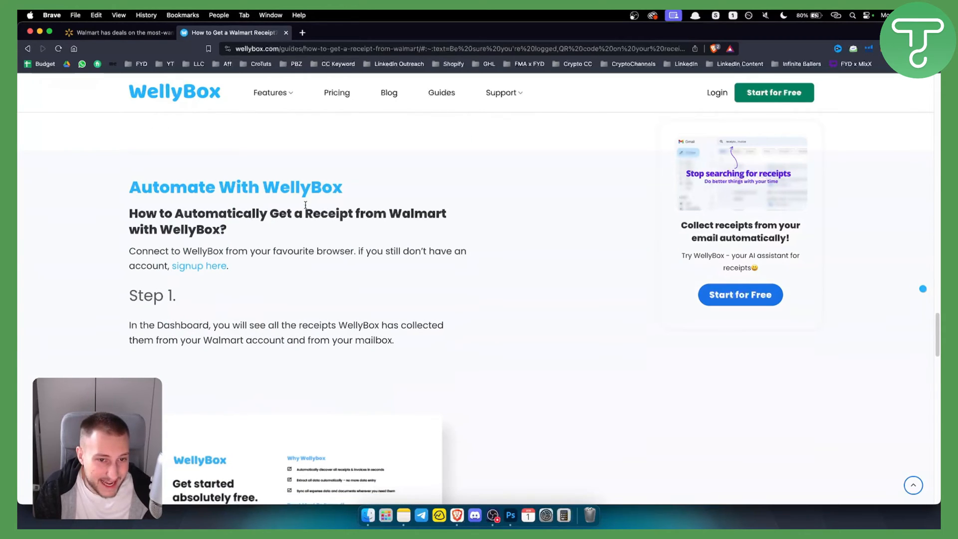
Step: Highlight the word WellyBox in the guide heading while reading, then clear the selection
left_click_drag(159, 229, 222, 230)
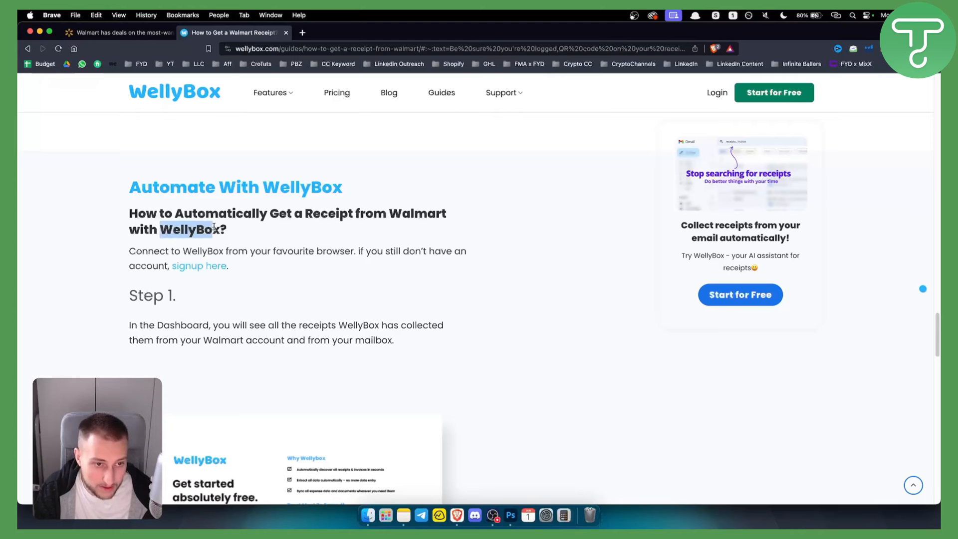
left_click(343, 247)
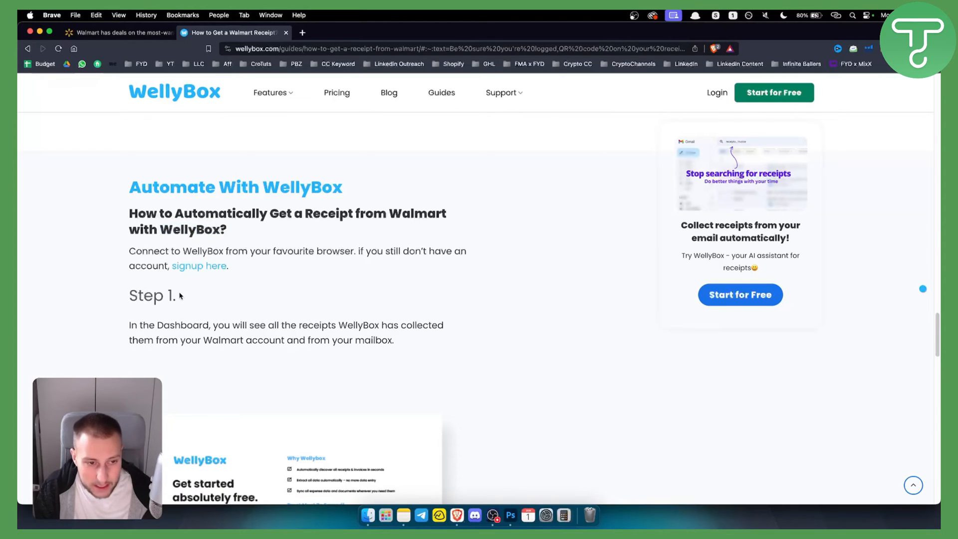
scroll(181, 296, "up", 2)
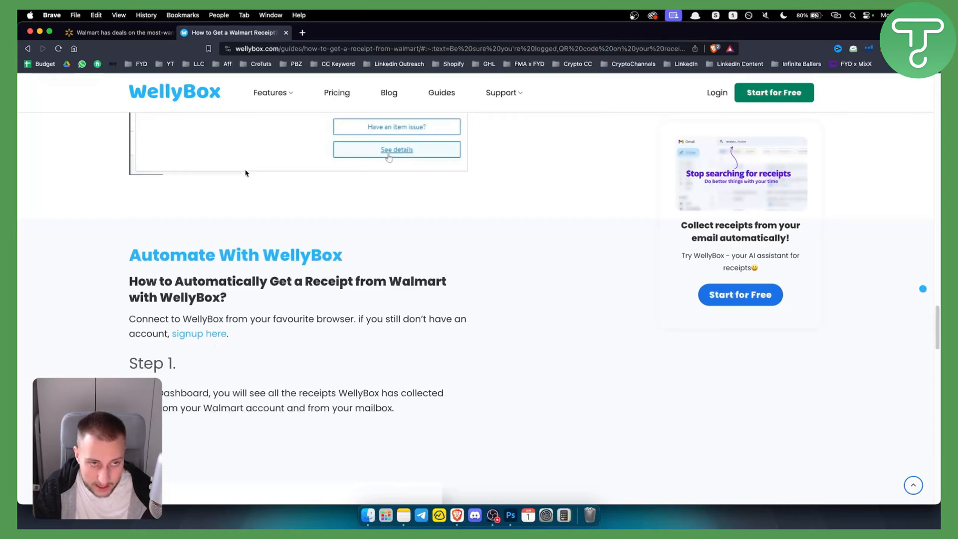
scroll(184, 305, "down", 4)
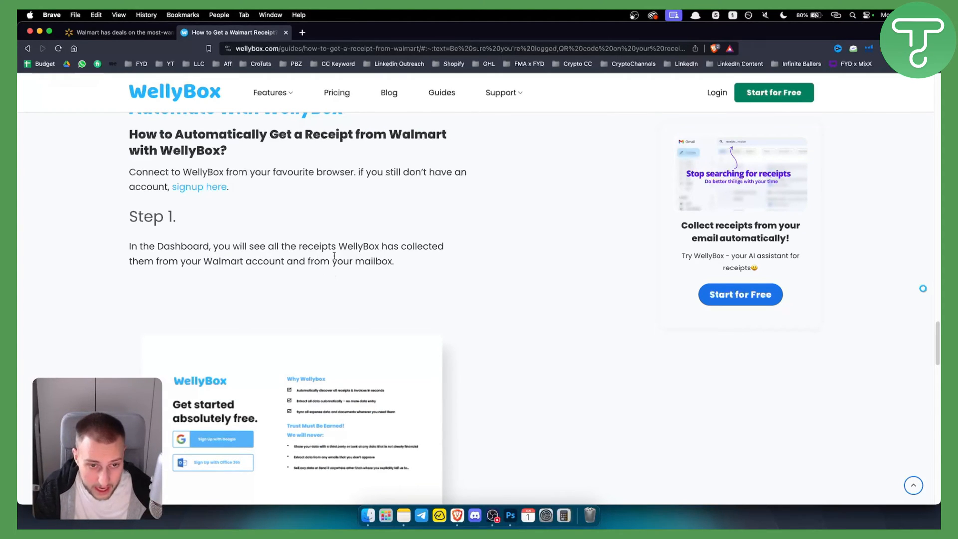
scroll(344, 258, "down", 3)
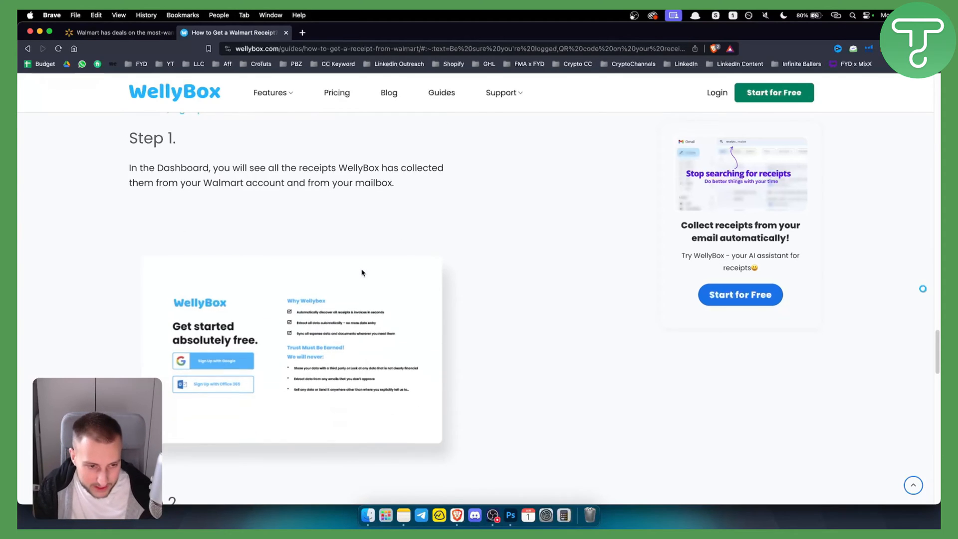
scroll(352, 270, "down", 2)
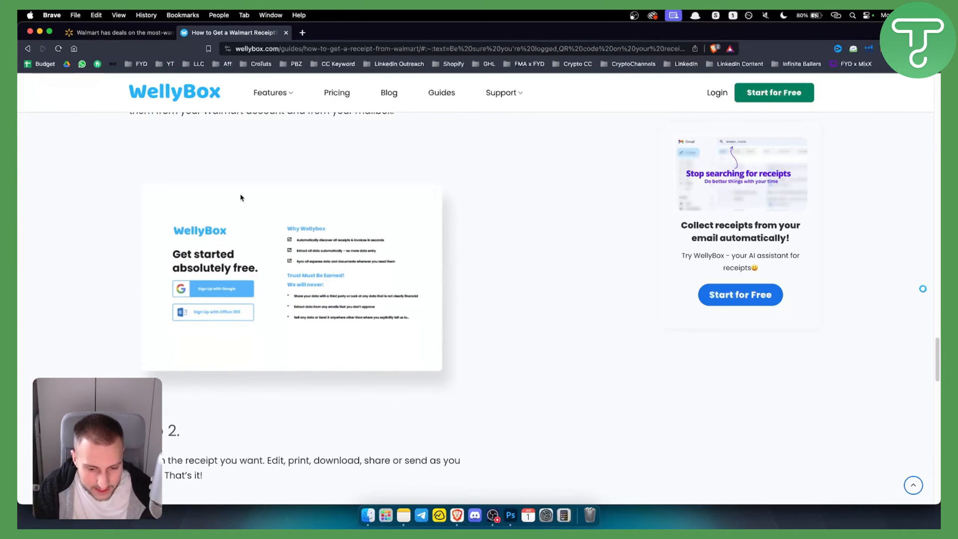
scroll(244, 198, "down", 1)
scroll(246, 200, "down", 1)
scroll(246, 199, "down", 1)
scroll(209, 239, "down", 3)
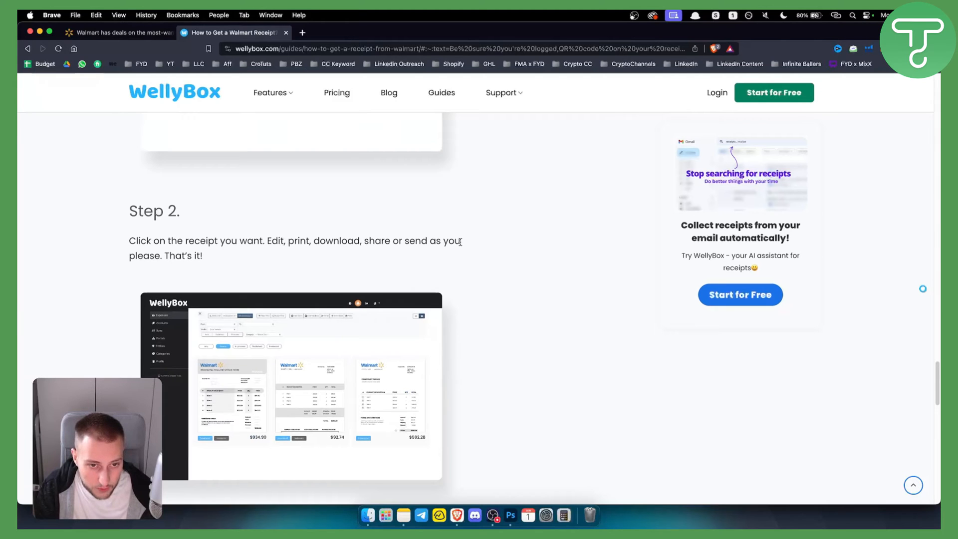
scroll(210, 298, "down", 1)
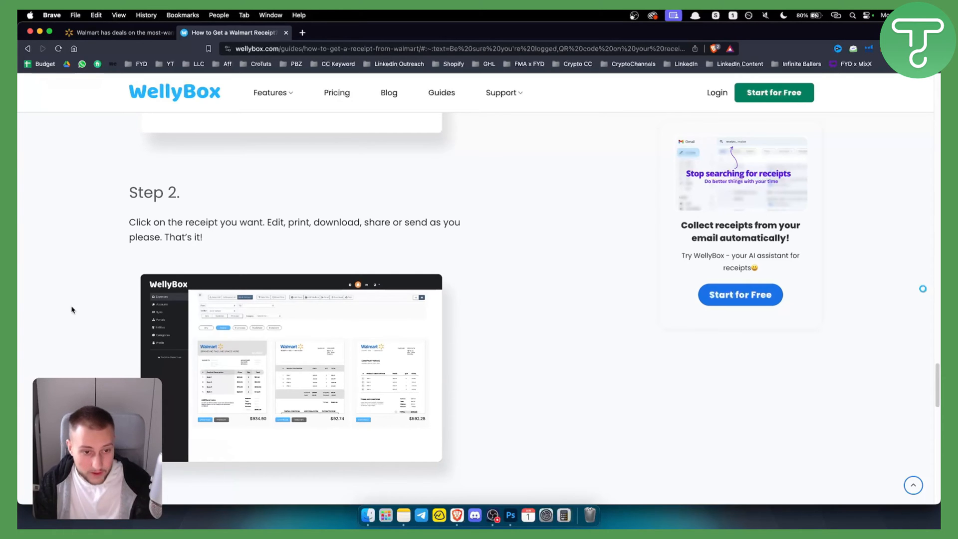
scroll(419, 388, "up", 4)
scroll(142, 344, "up", 3)
scroll(332, 400, "up", 3)
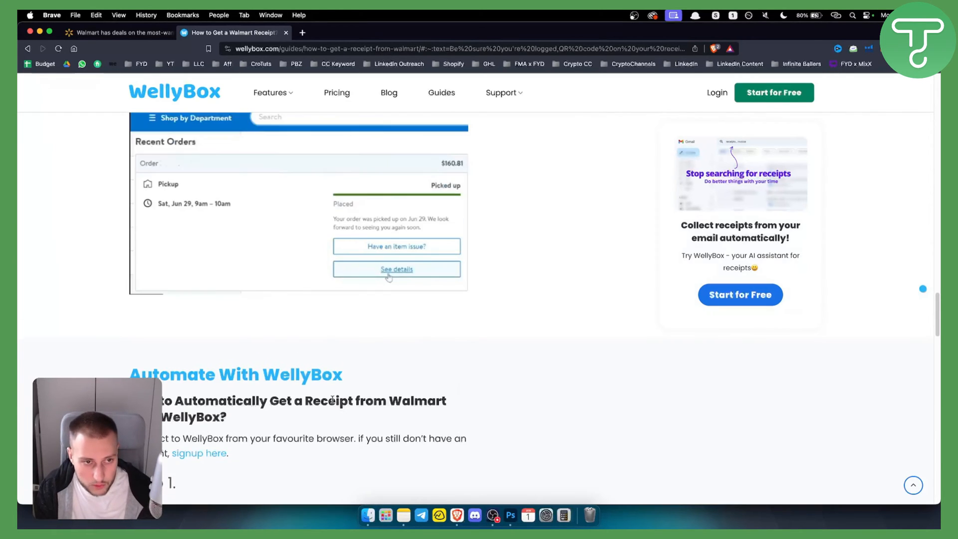
scroll(333, 400, "up", 3)
scroll(197, 133, "up", 1)
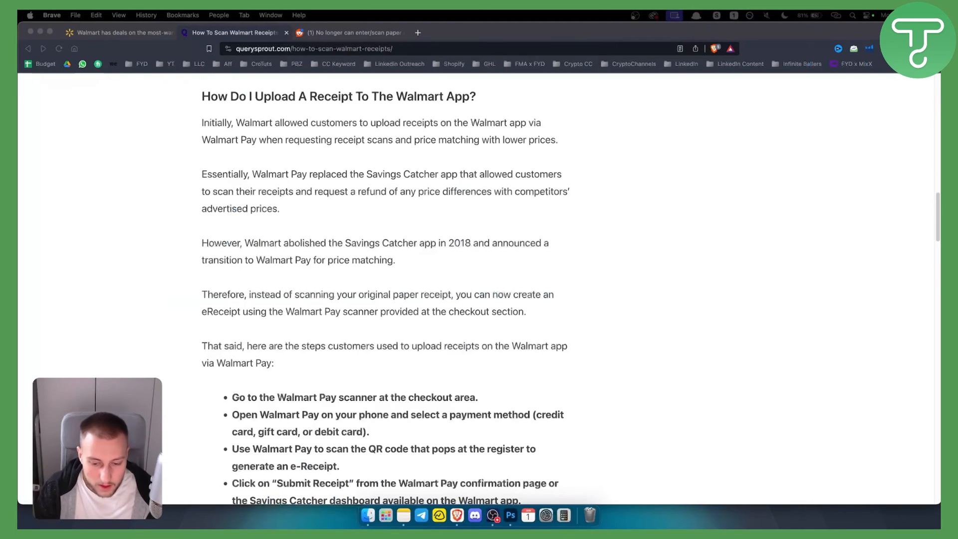
Step: Mark the phrases on Walmart Pay, price matching, and Walmart Pay replacing Savings Catcher
left_click(204, 124)
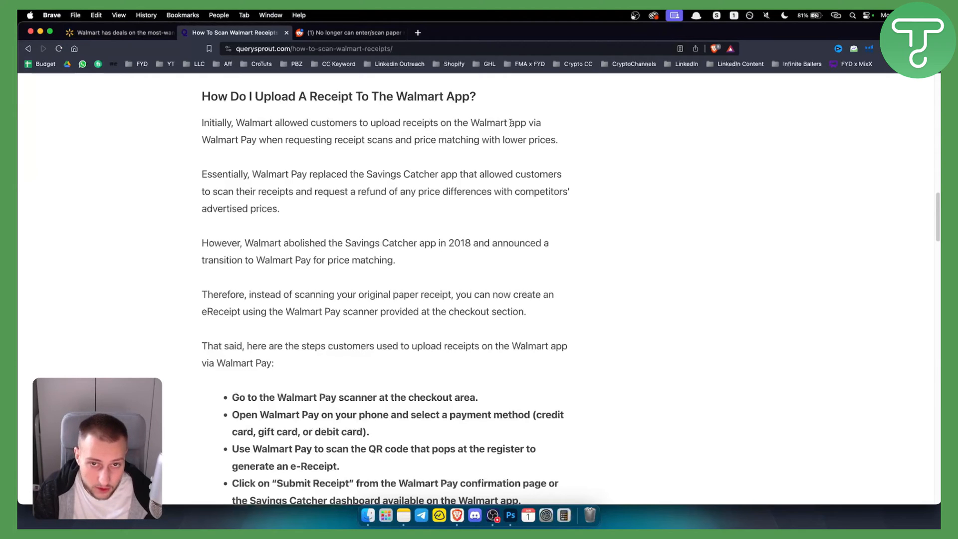
left_click_drag(257, 140, 174, 142)
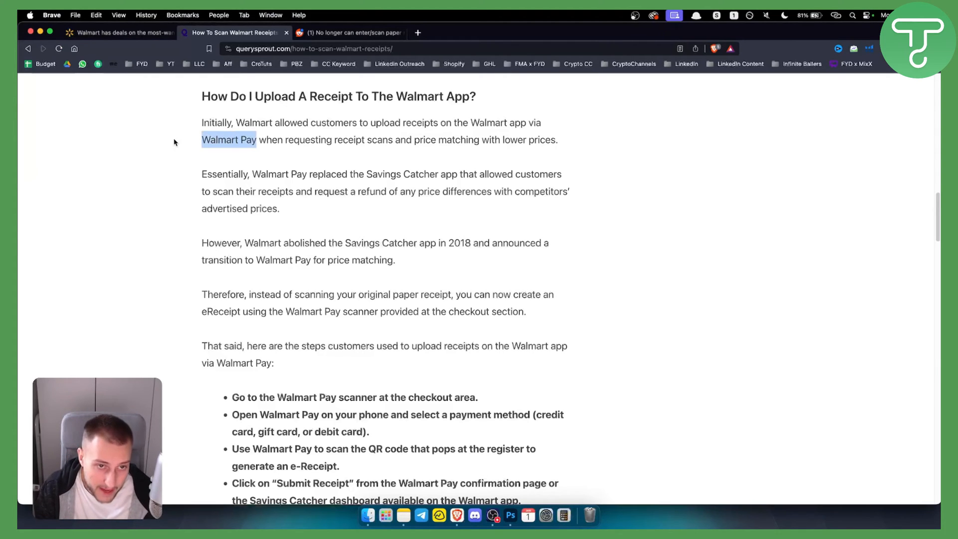
left_click(328, 141)
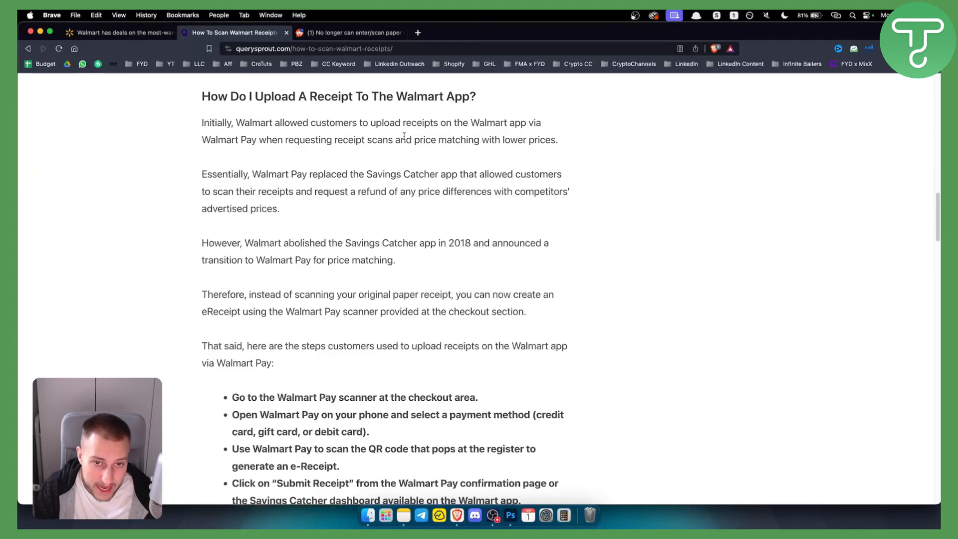
left_click_drag(436, 139, 560, 140)
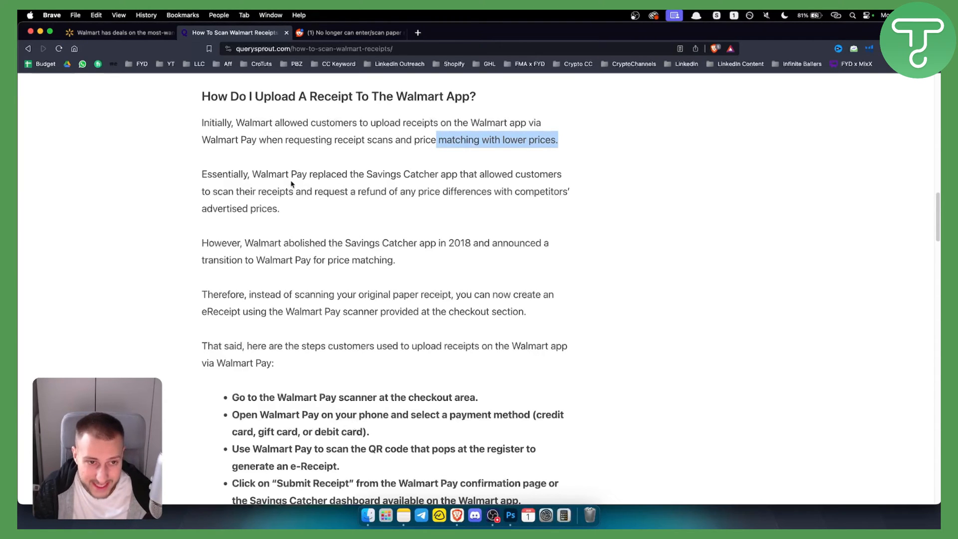
mouse_move(252, 174)
left_mouse_down()
mouse_move(565, 177)
mouse_move(347, 193)
mouse_move(568, 194)
left_mouse_up()
Step: Mark the sentences on Savings Catcher being abolished and the Walmart Pay checkout scanner
left_click(447, 235)
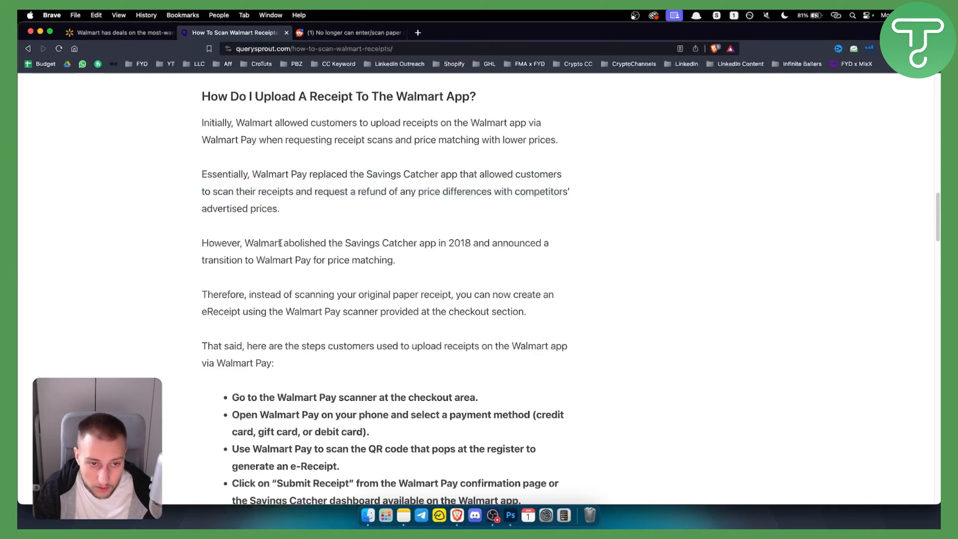
mouse_move(280, 242)
left_mouse_down()
mouse_move(552, 244)
mouse_move(275, 260)
mouse_move(402, 261)
left_mouse_up()
left_click(335, 297)
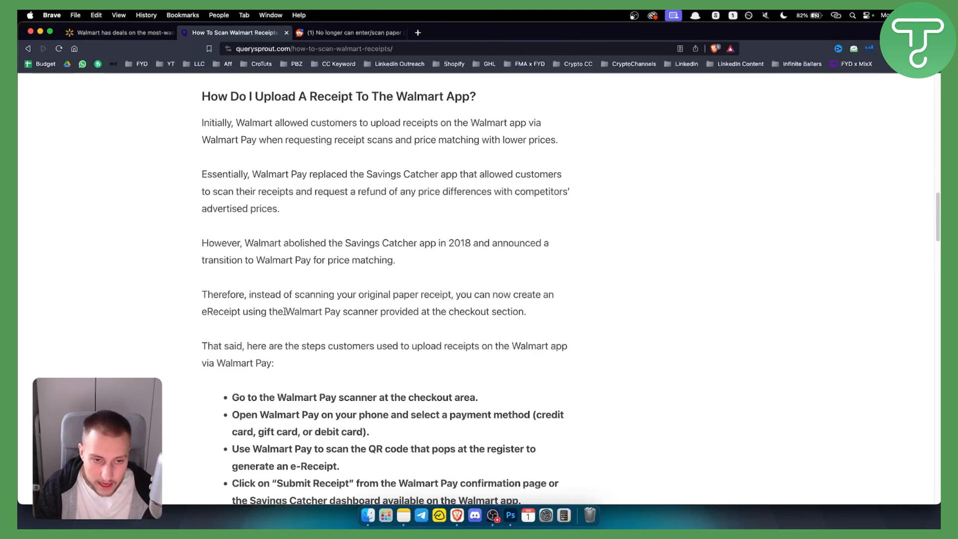
left_click_drag(284, 311, 533, 313)
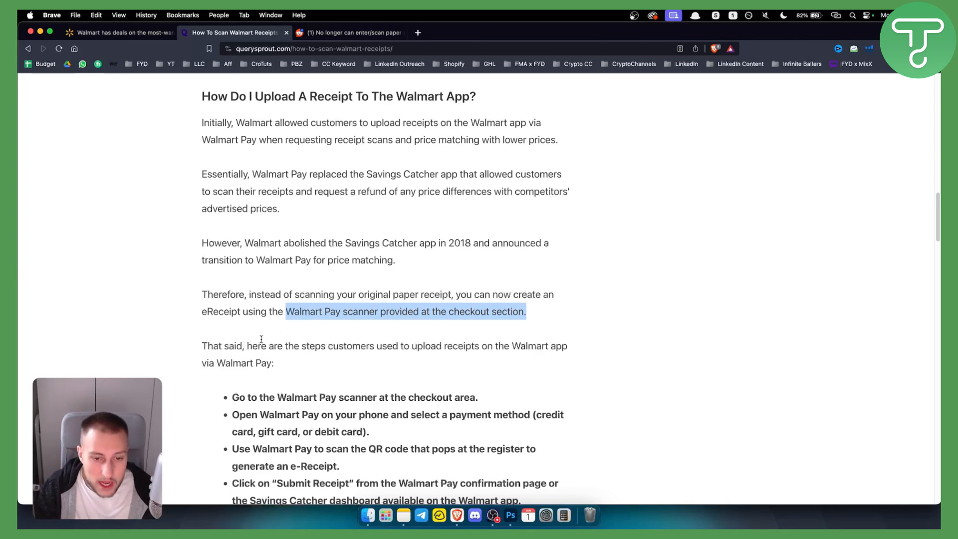
scroll(421, 277, "down", 2)
scroll(354, 249, "down", 3)
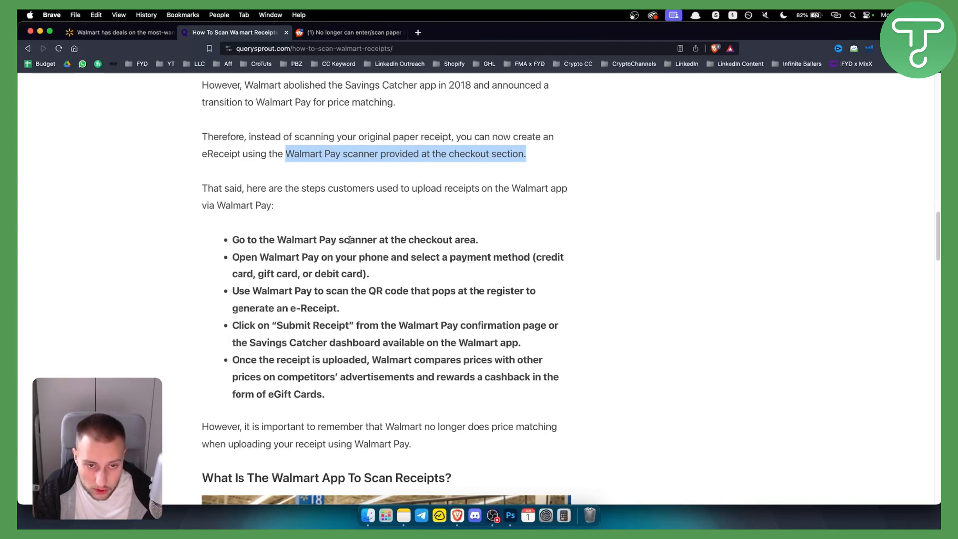
Step: Mark the first two upload steps: the checkout scanner and choosing a payment method
left_click_drag(278, 237, 537, 241)
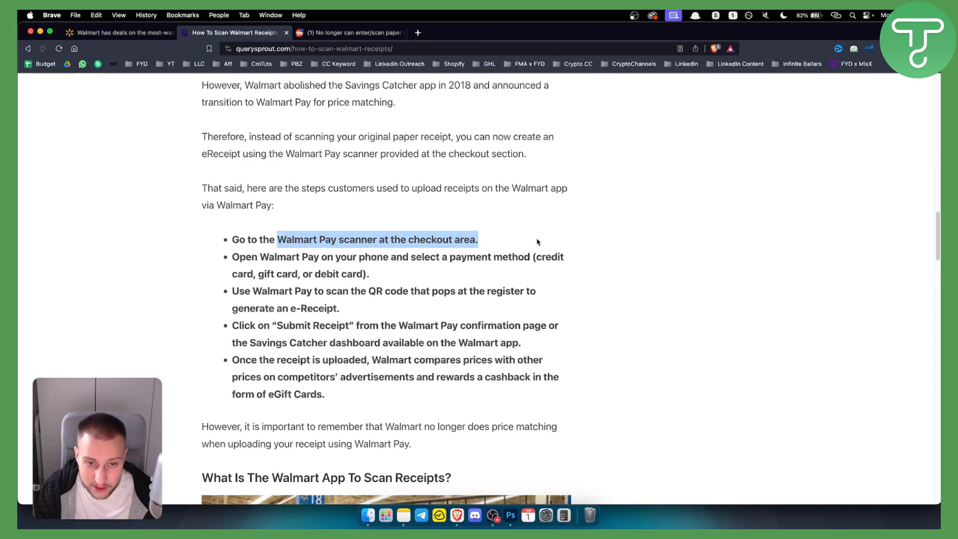
left_click_drag(232, 257, 530, 257)
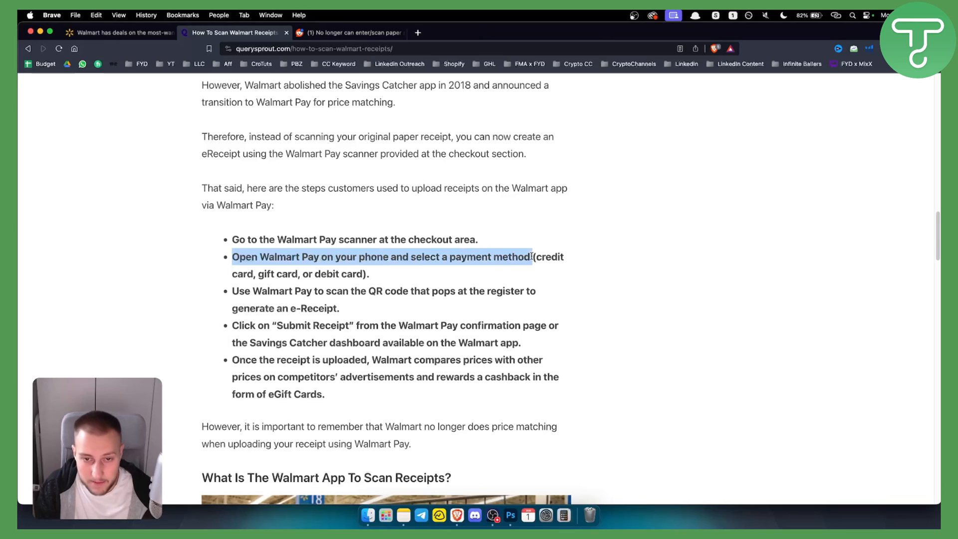
left_click(367, 274)
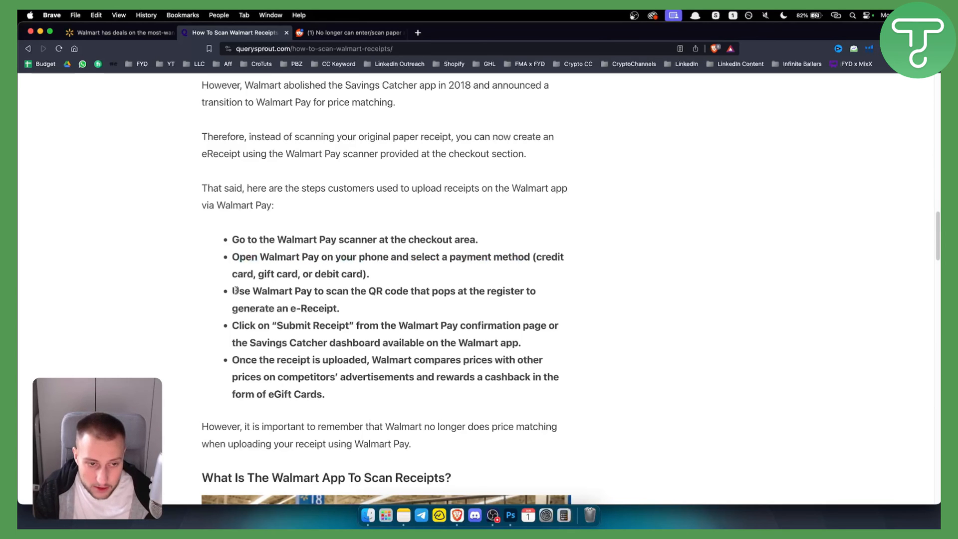
Step: Mark the steps about scanning the QR code and tapping Submit Receipt
mouse_move(235, 290)
left_mouse_down()
mouse_move(540, 294)
mouse_move(400, 307)
left_mouse_up()
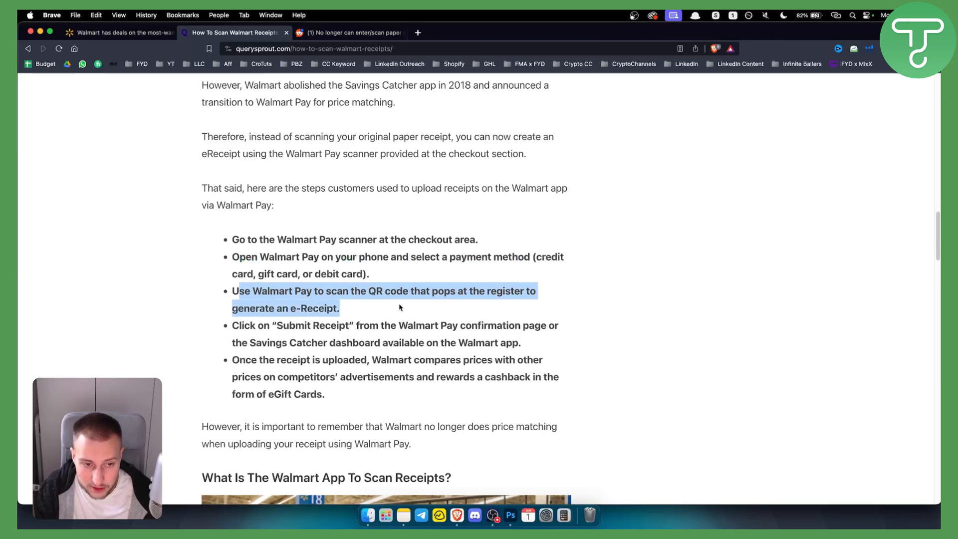
left_click(262, 329)
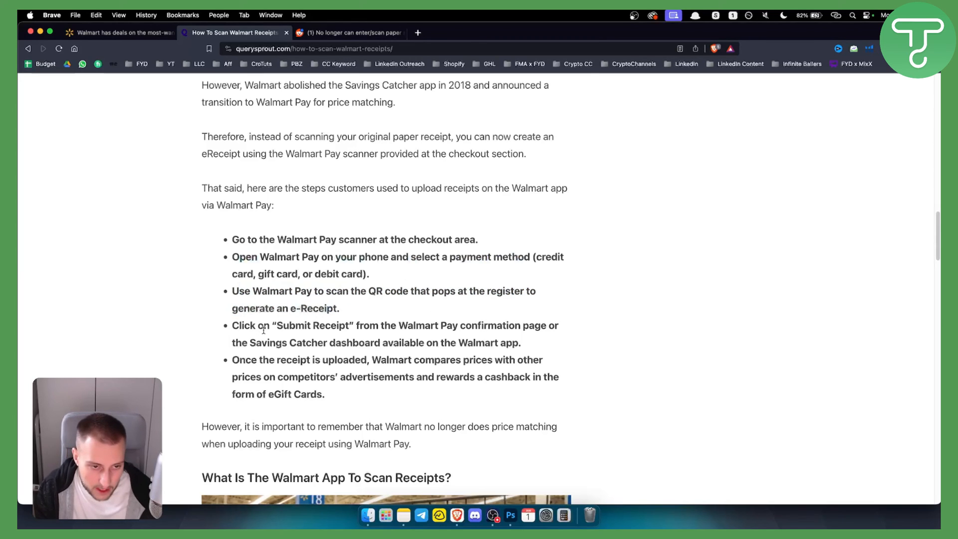
mouse_move(276, 327)
left_mouse_down()
mouse_move(560, 329)
mouse_move(357, 343)
mouse_move(521, 342)
left_mouse_up()
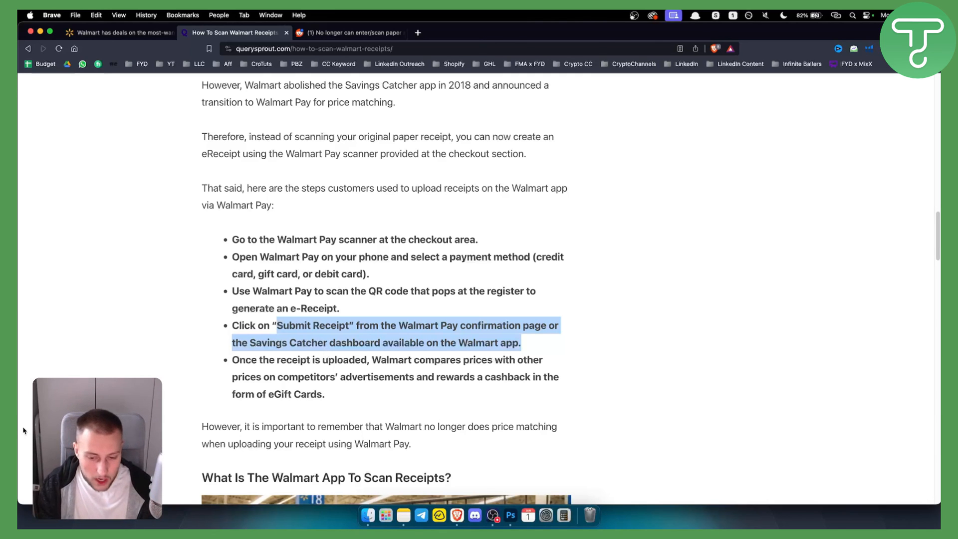
key("super+shift+4")
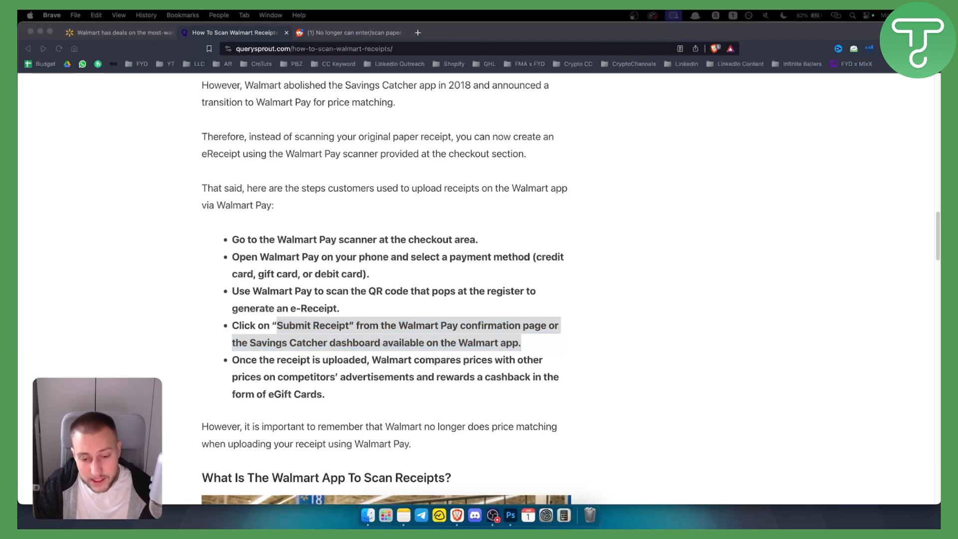